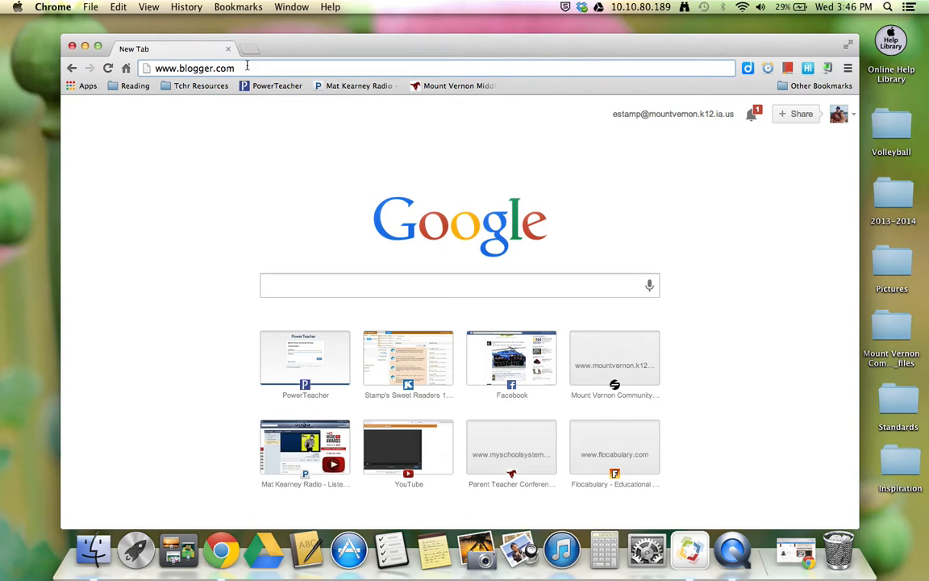
key(Return)
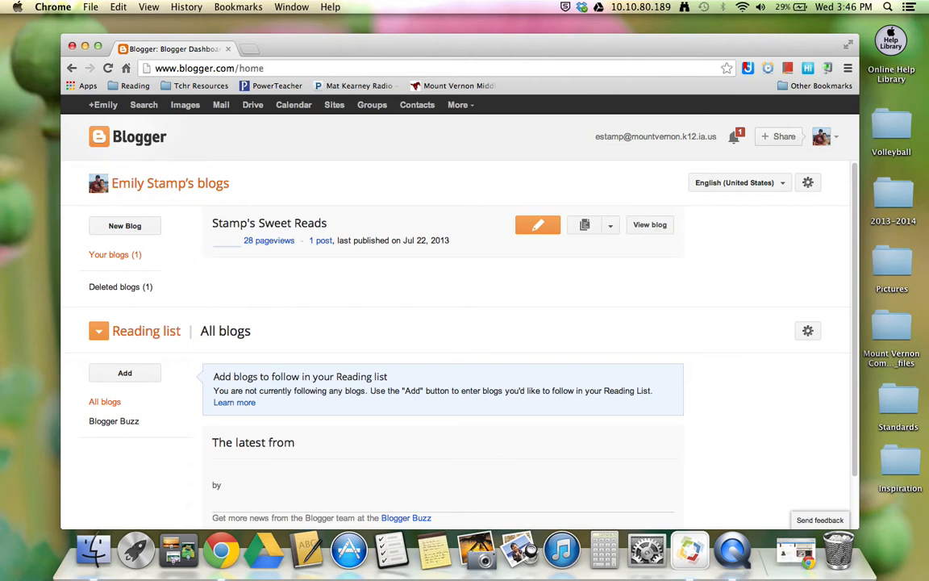
click(121, 232)
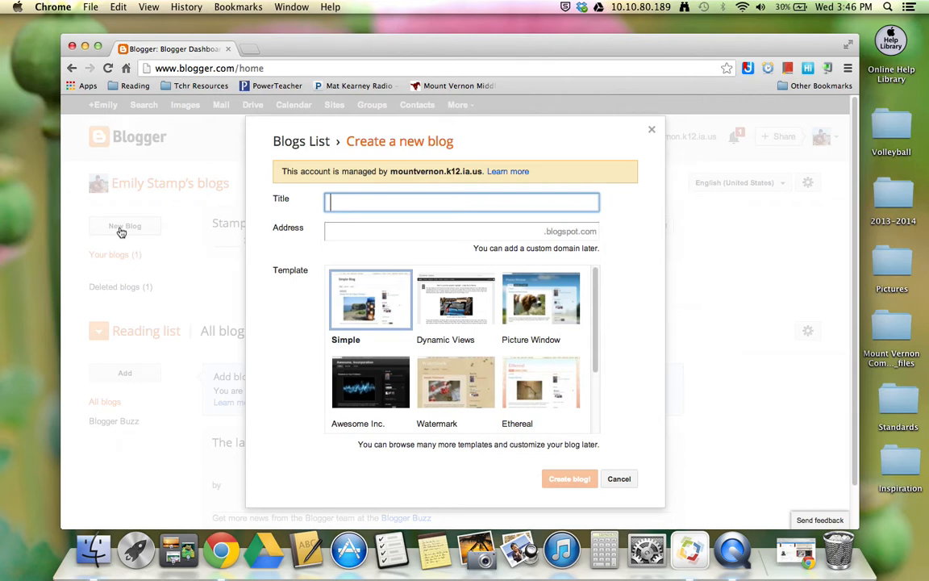
text(Stamp's Sweet MVMS R)
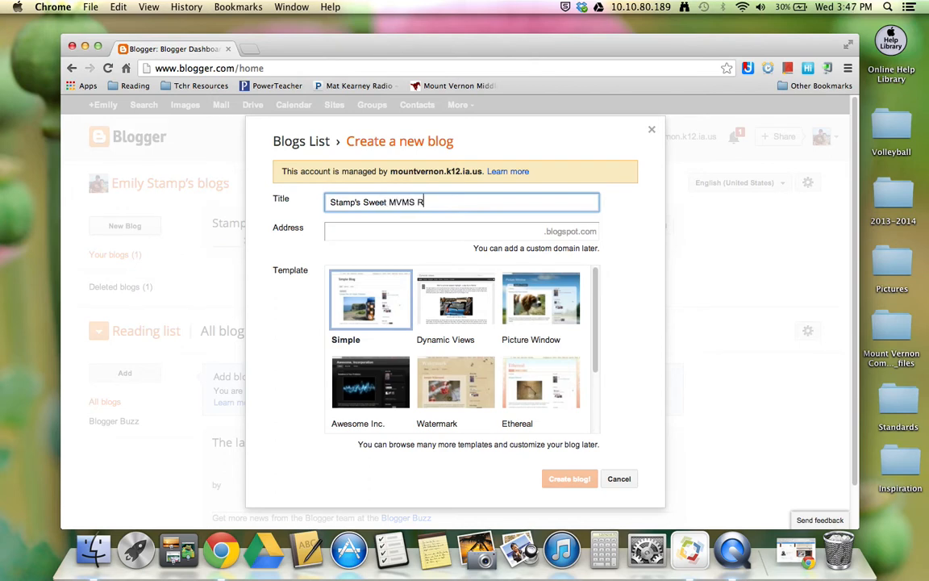
text(eaders)
key(Tab)
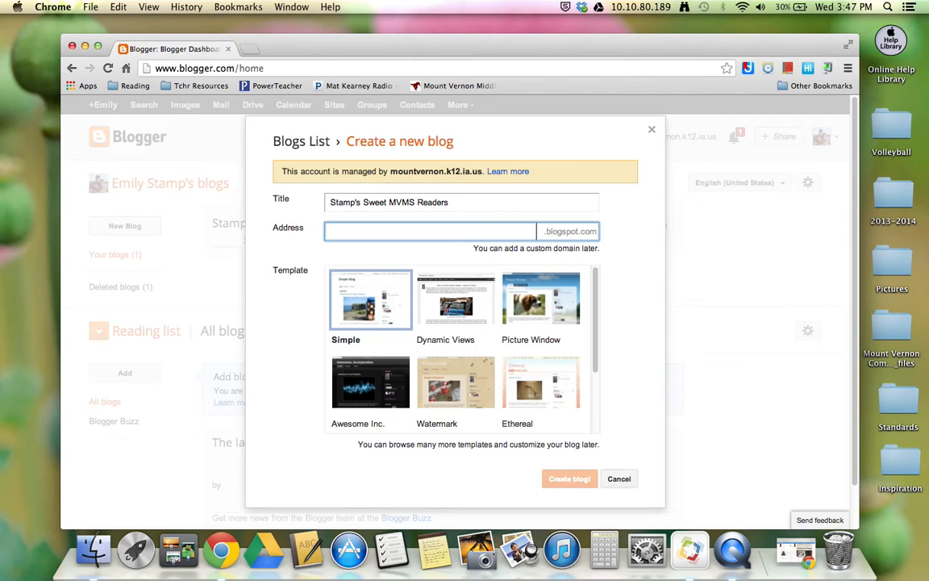
Step: Set the blog address to the owner's surname followed by "sweetreaders", create the blog with the Simple template and dismiss the creation notice
text(stamp)
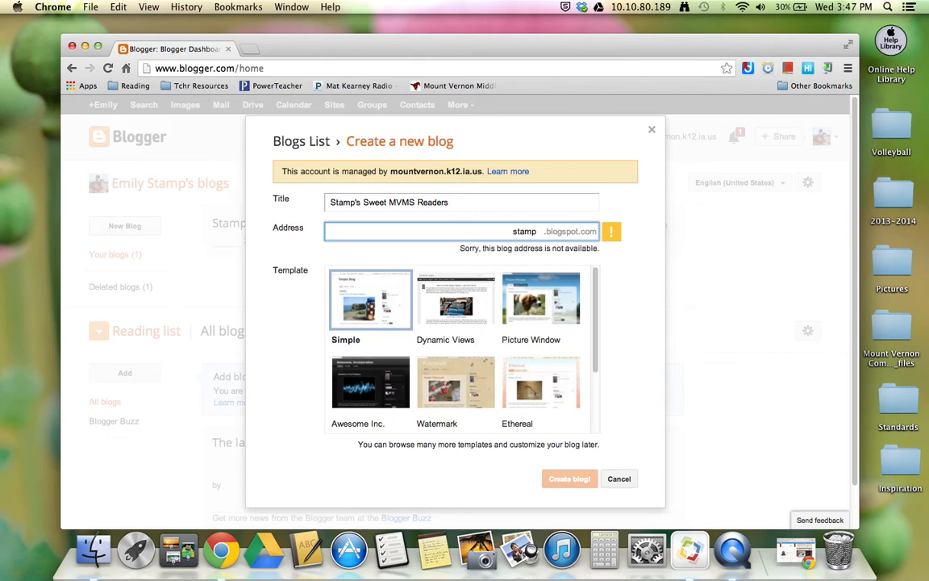
text(s)
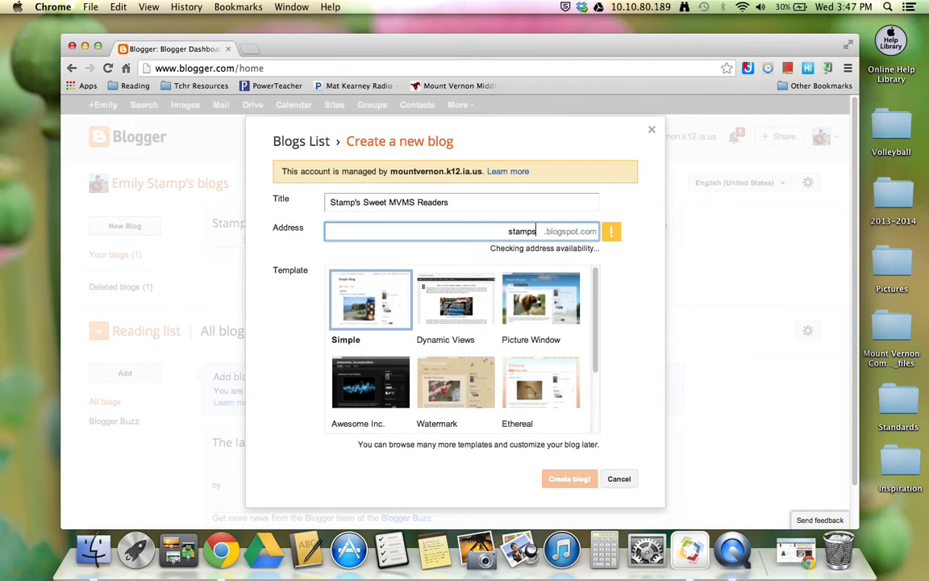
text(weetreaders)
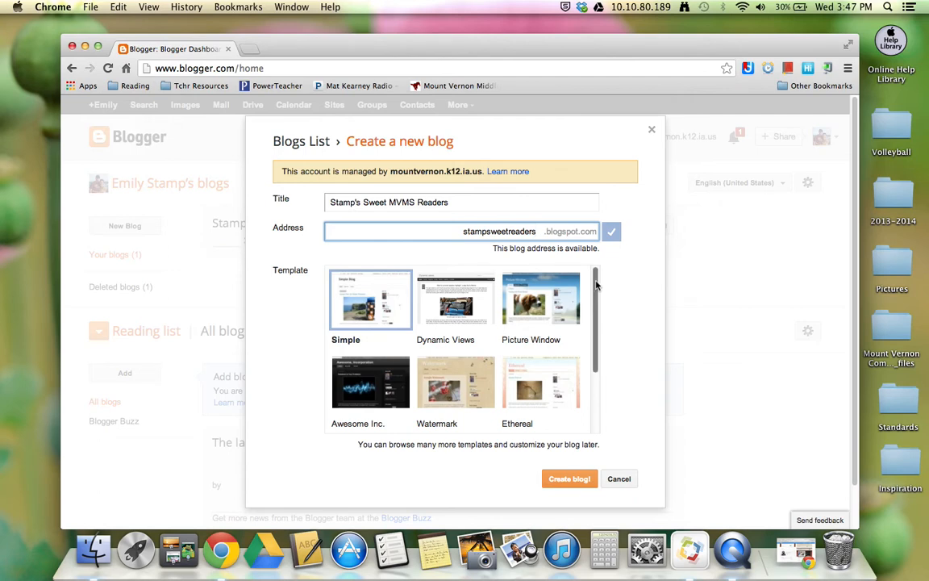
mouse_move(596, 284)
mouse_down()
mouse_move(593, 332)
mouse_move(593, 278)
mouse_up()
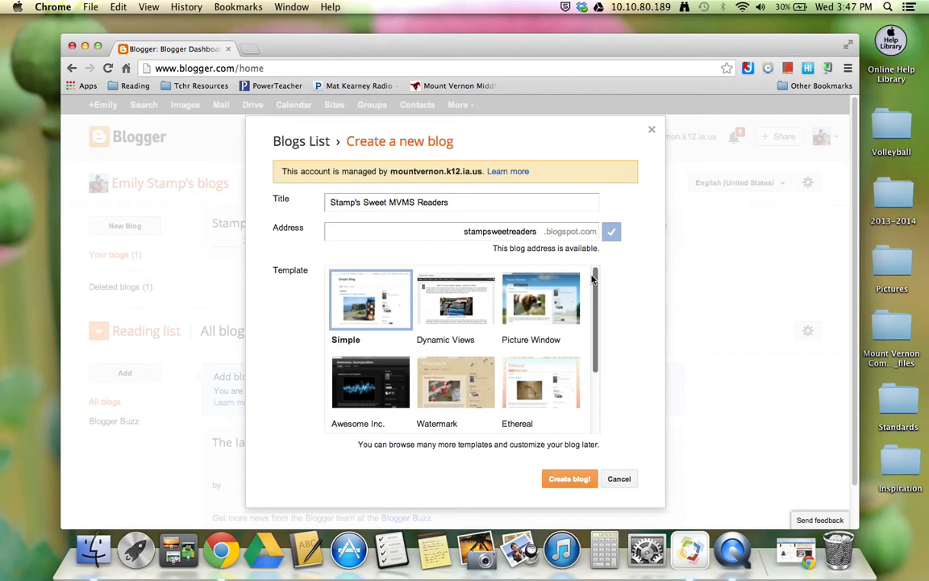
click(580, 480)
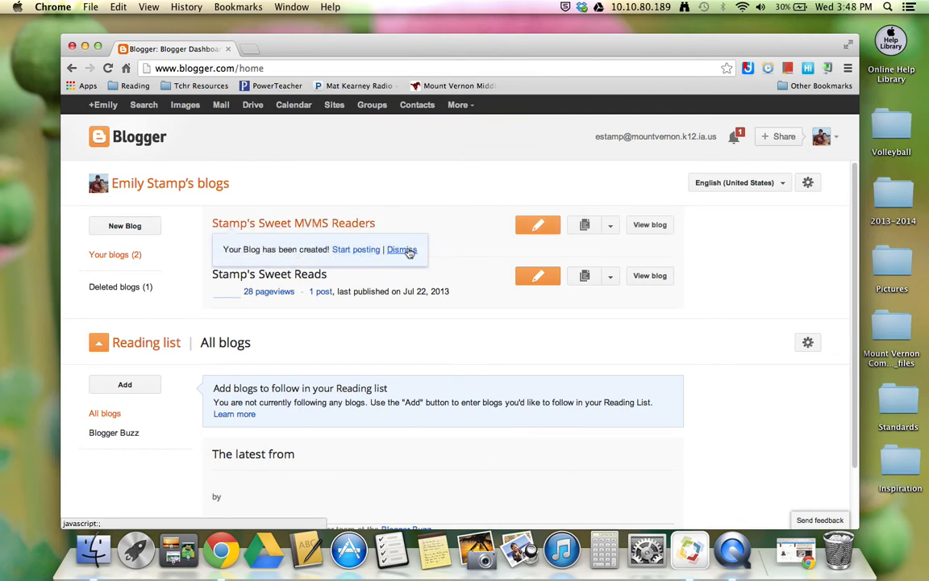
click(401, 250)
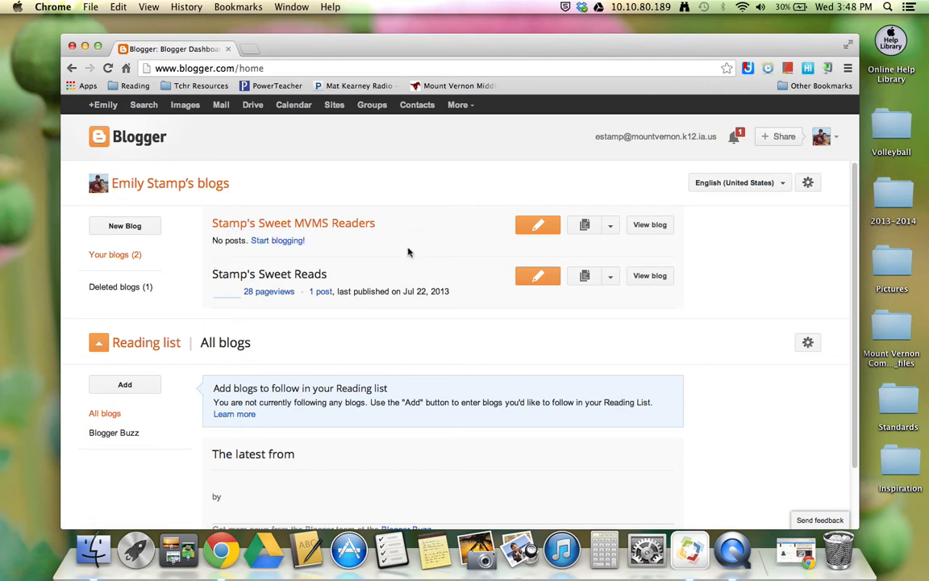
Step: In the new blog's basic settings, set both the Blogger listing and search engine privacy options to No and save
click(367, 226)
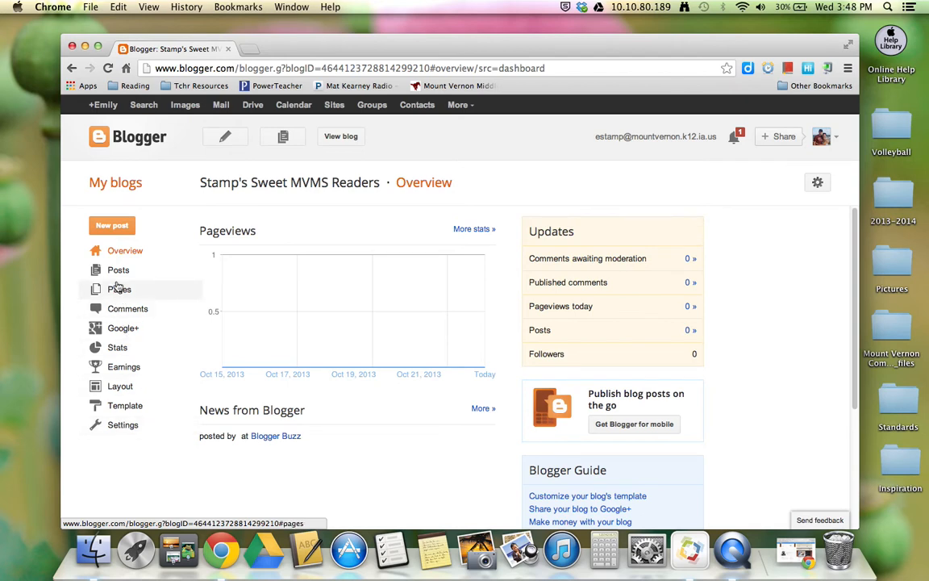
click(121, 425)
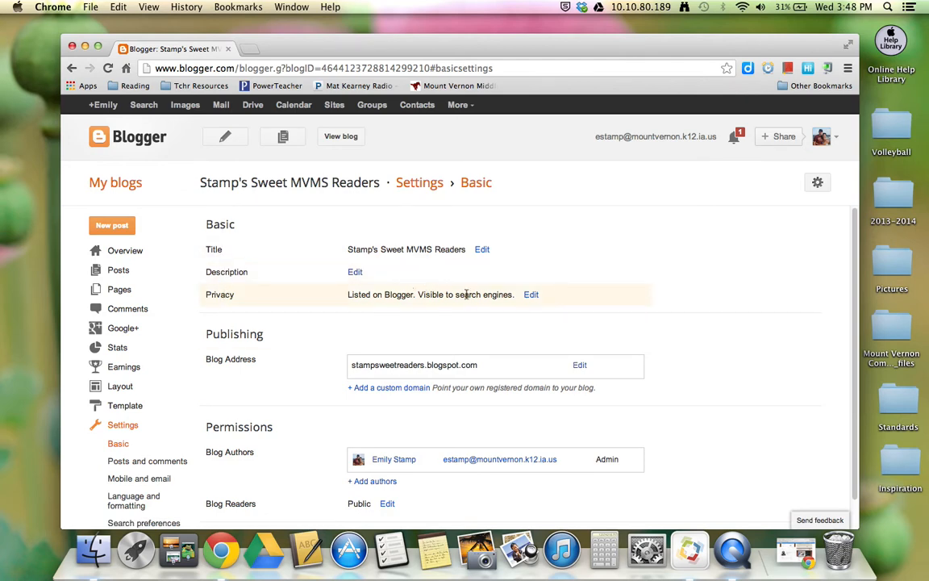
click(531, 296)
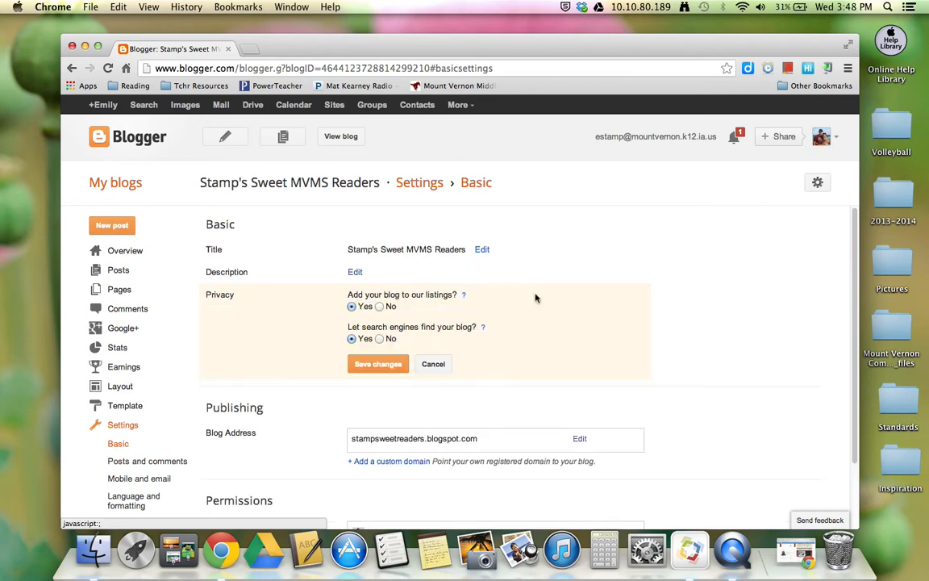
click(379, 306)
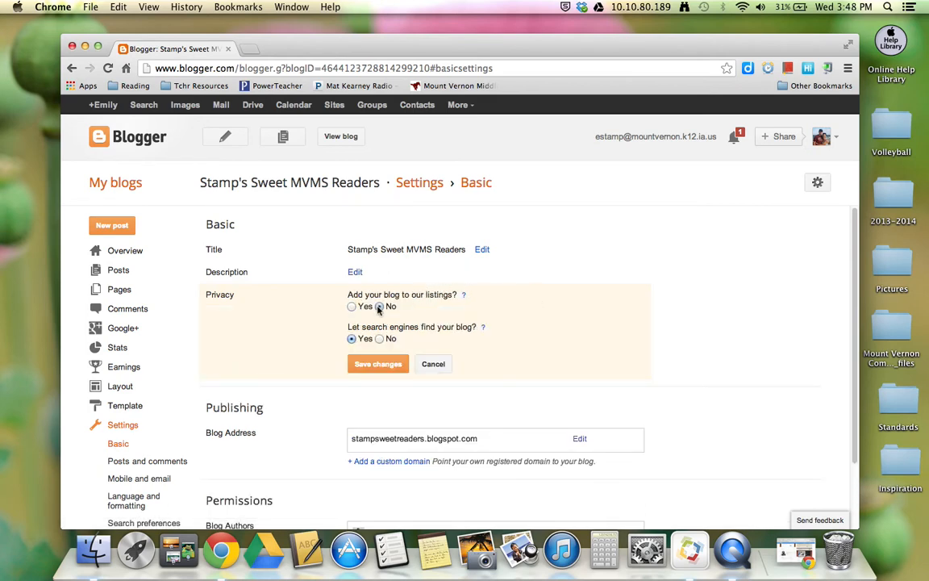
click(380, 339)
click(392, 366)
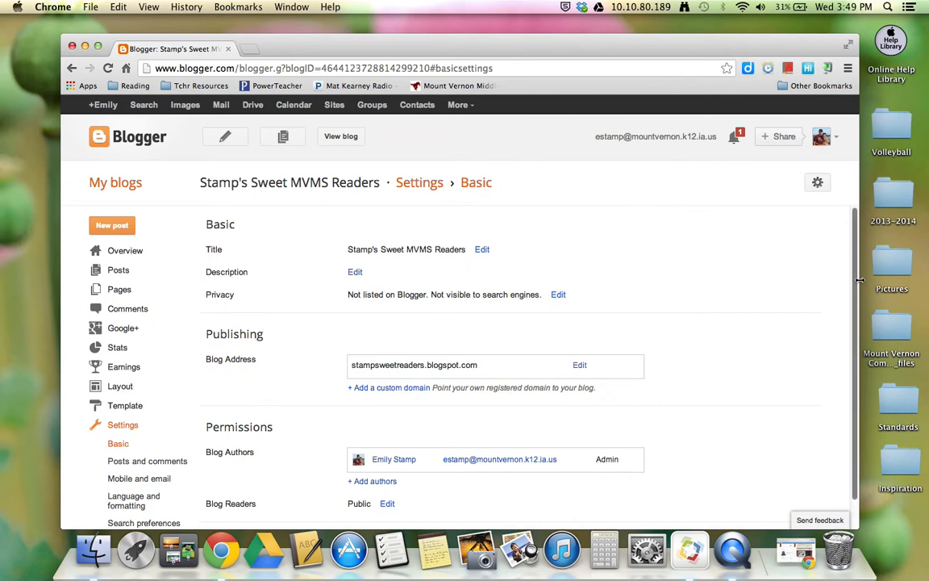
Step: Restrict the blog's readers to "Private - Only these readers" and save the permission change
drag(858, 278, 862, 289)
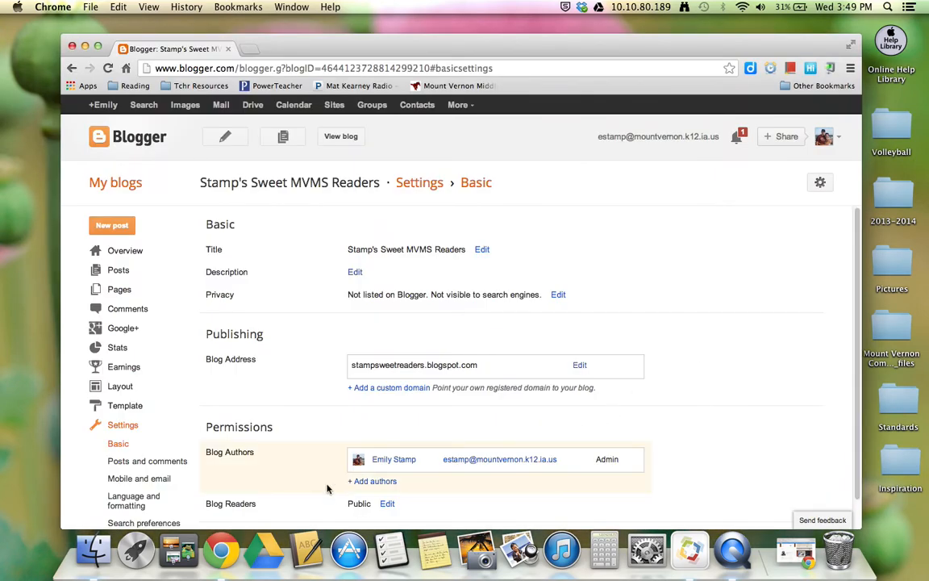
click(387, 504)
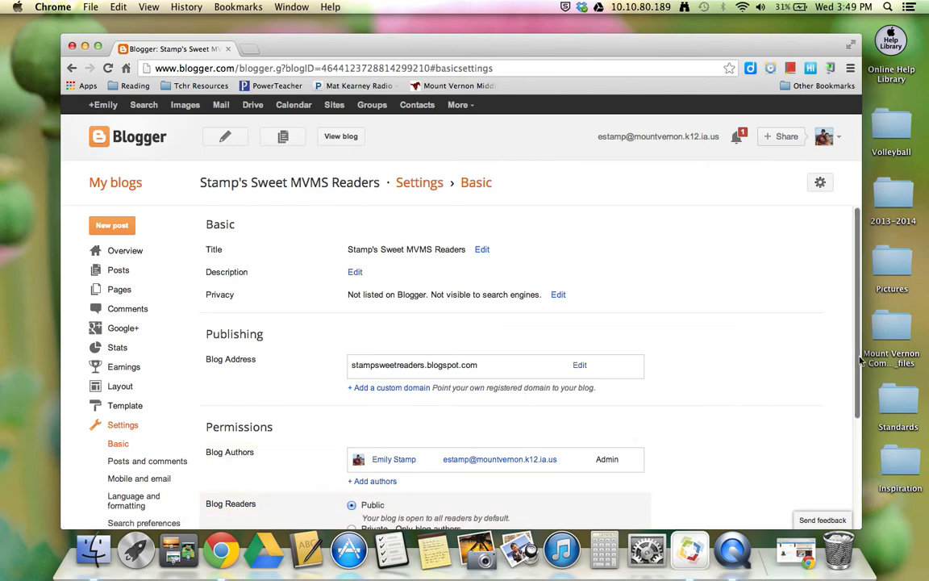
drag(858, 367, 860, 475)
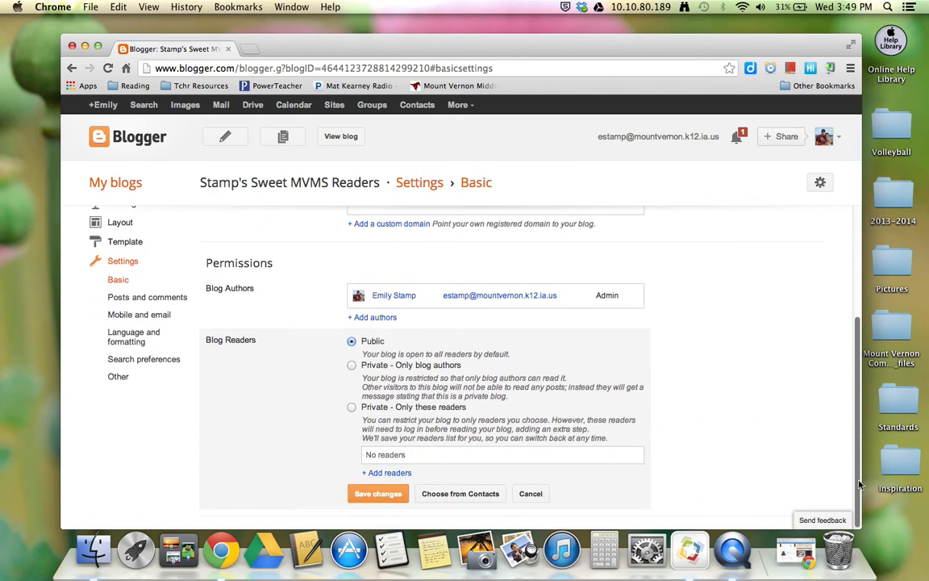
click(353, 409)
click(367, 494)
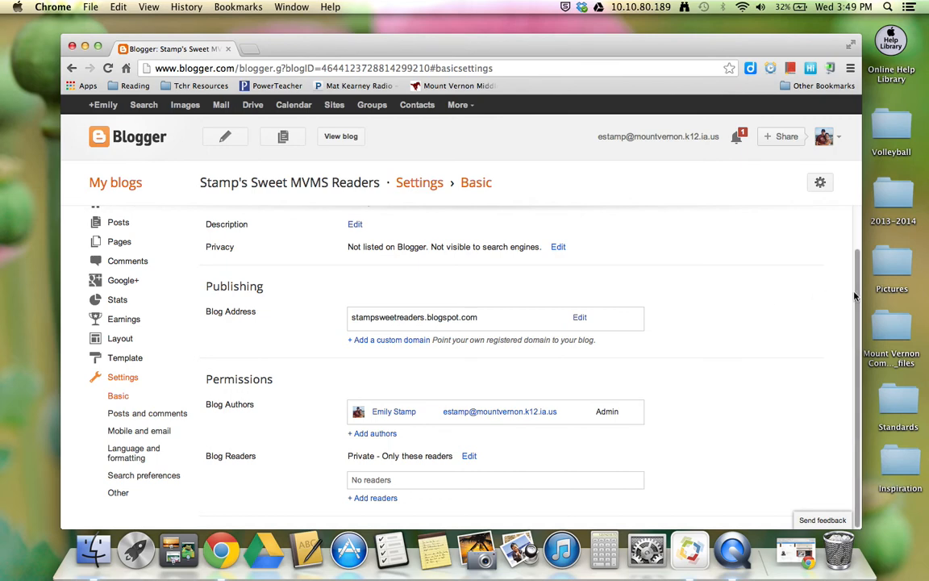
Step: Review the basic settings and the arrangement of gadgets in the blog's layout
scroll(859, 315, up, 2)
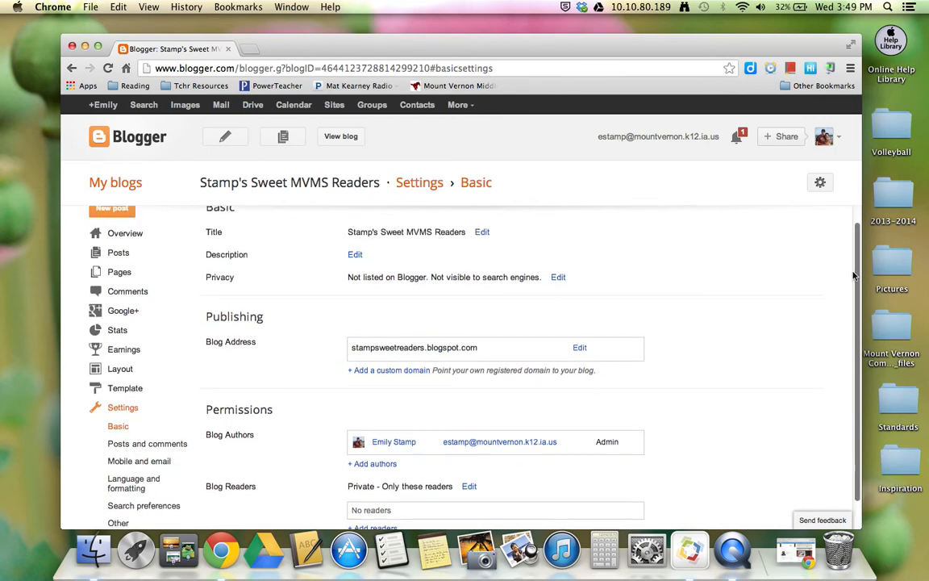
scroll(859, 315, down, 2)
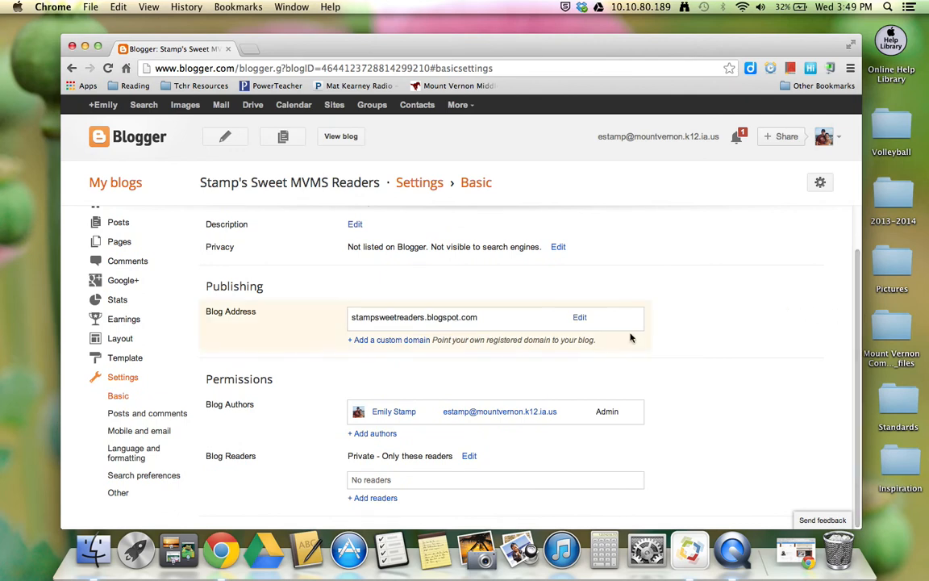
click(121, 340)
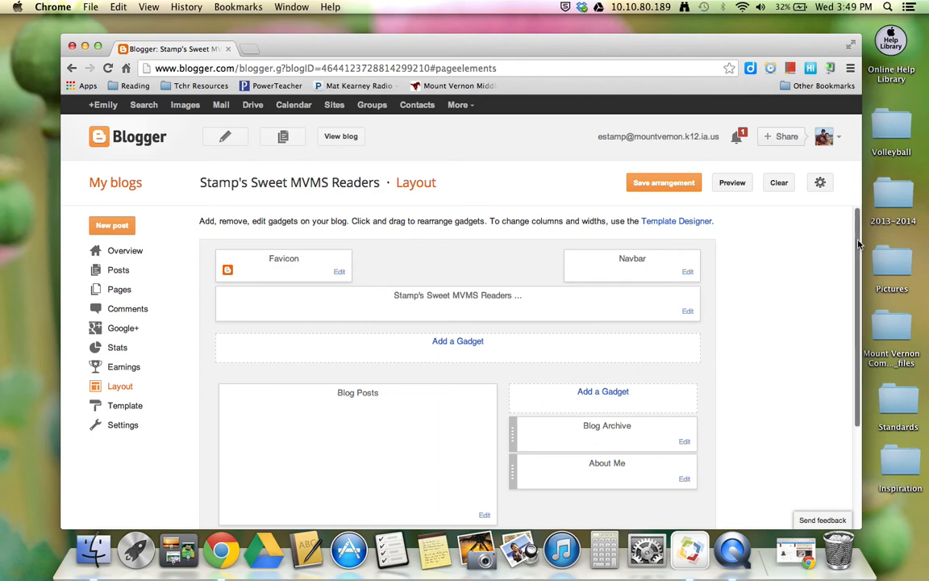
drag(859, 246, 877, 216)
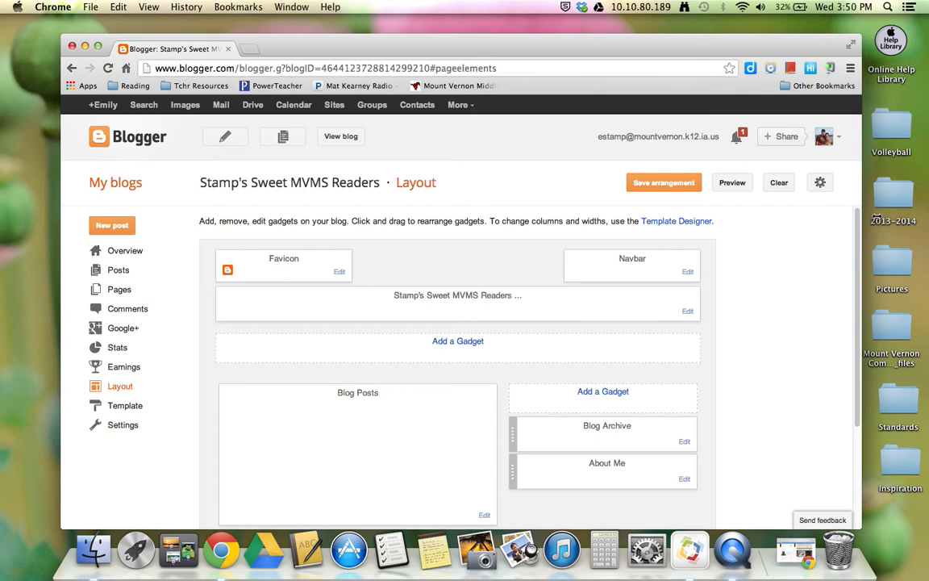
Step: Apply the Simple template variant with the bookshelf background and gold header to the blog, and view the live blog
click(136, 407)
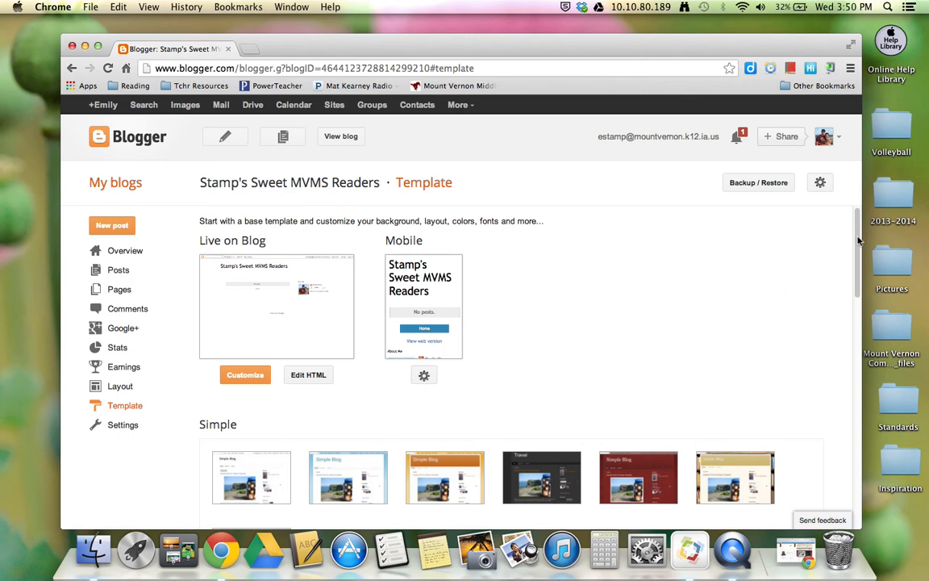
drag(858, 241, 832, 249)
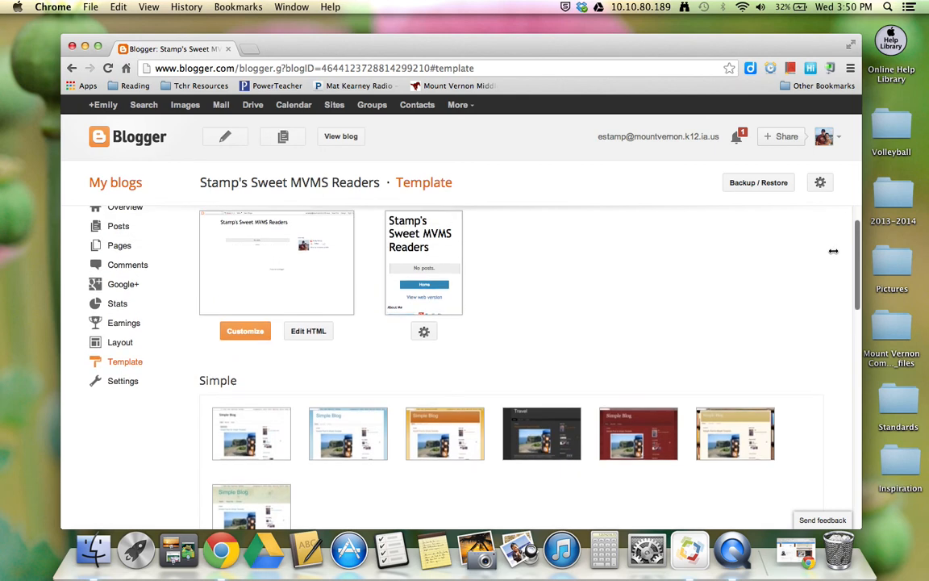
click(761, 427)
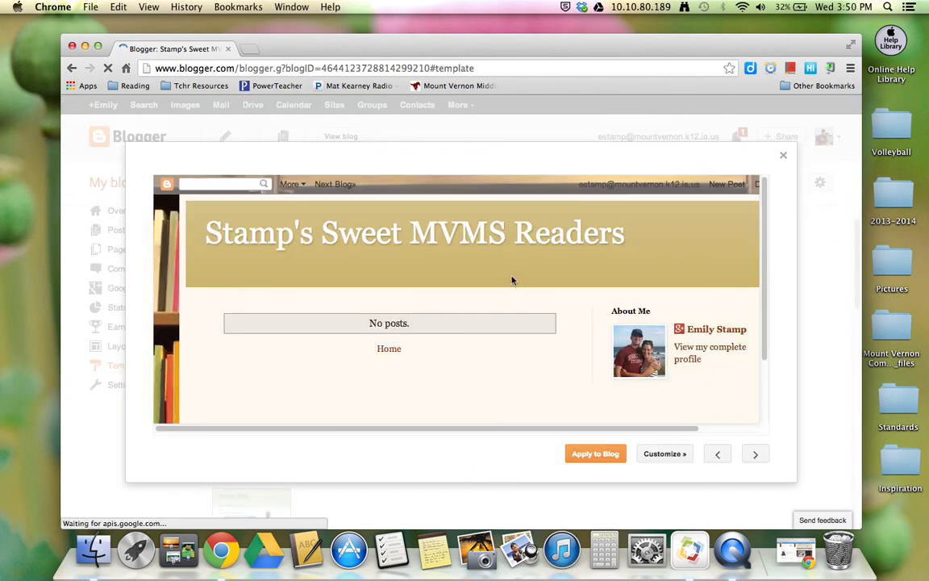
click(597, 455)
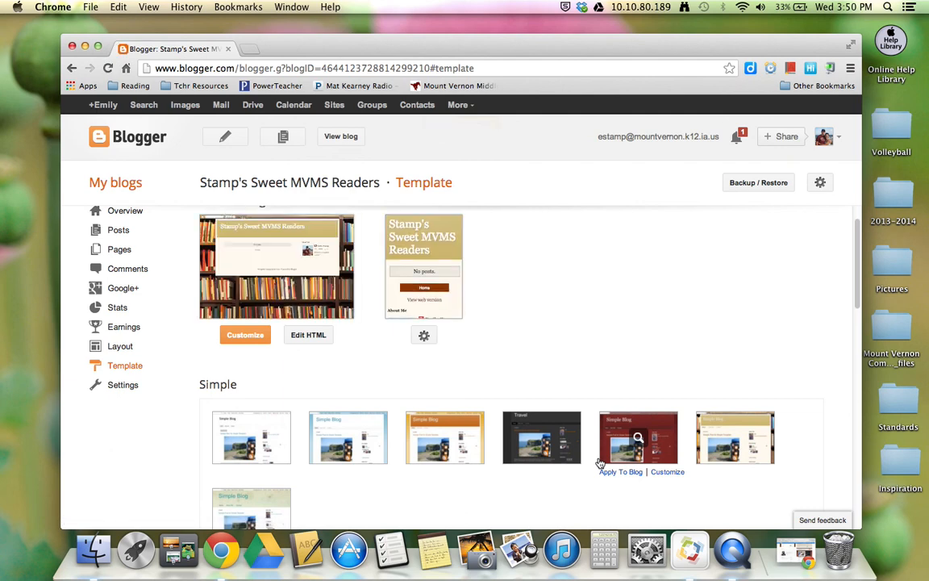
click(341, 137)
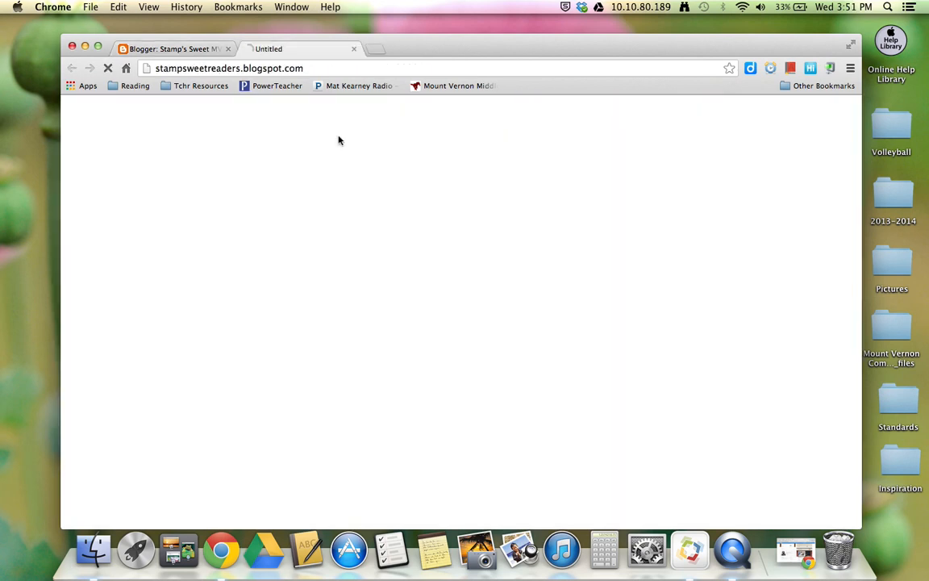